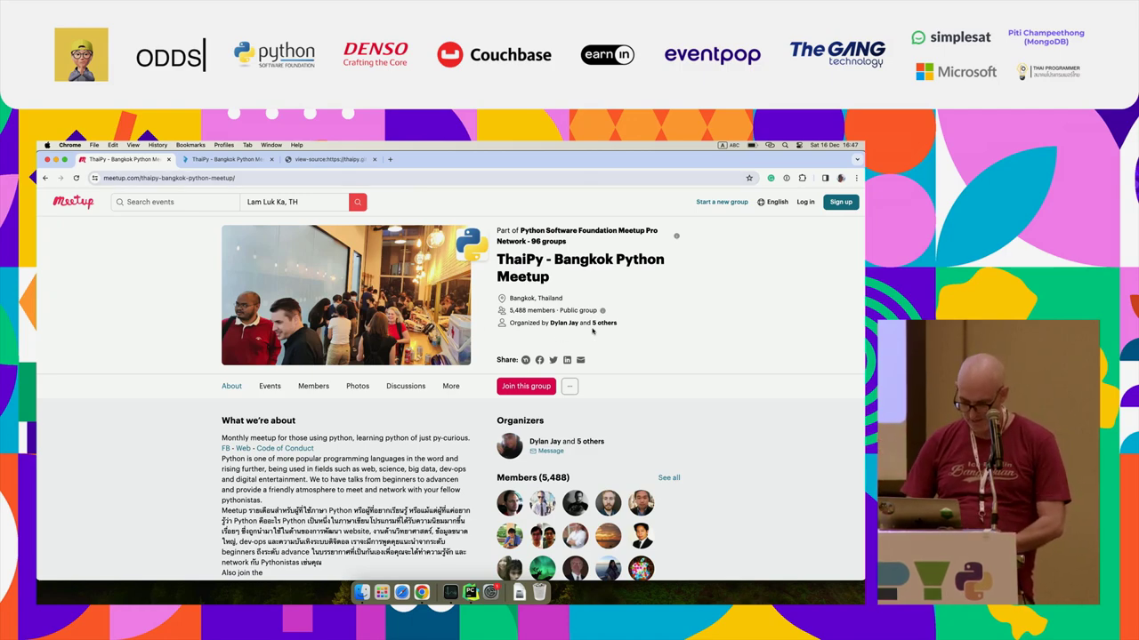
Load thaipy.github.io in a new tab and zoom the page to 125%
click(247, 449)
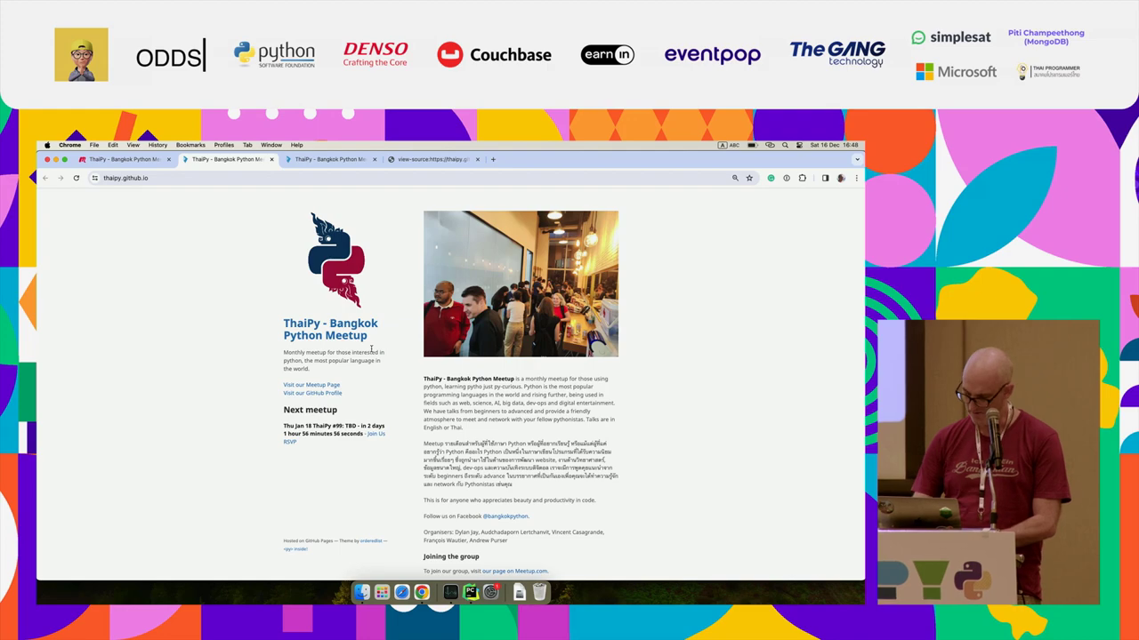
key(ctrl+plus)
key(ctrl+plus)
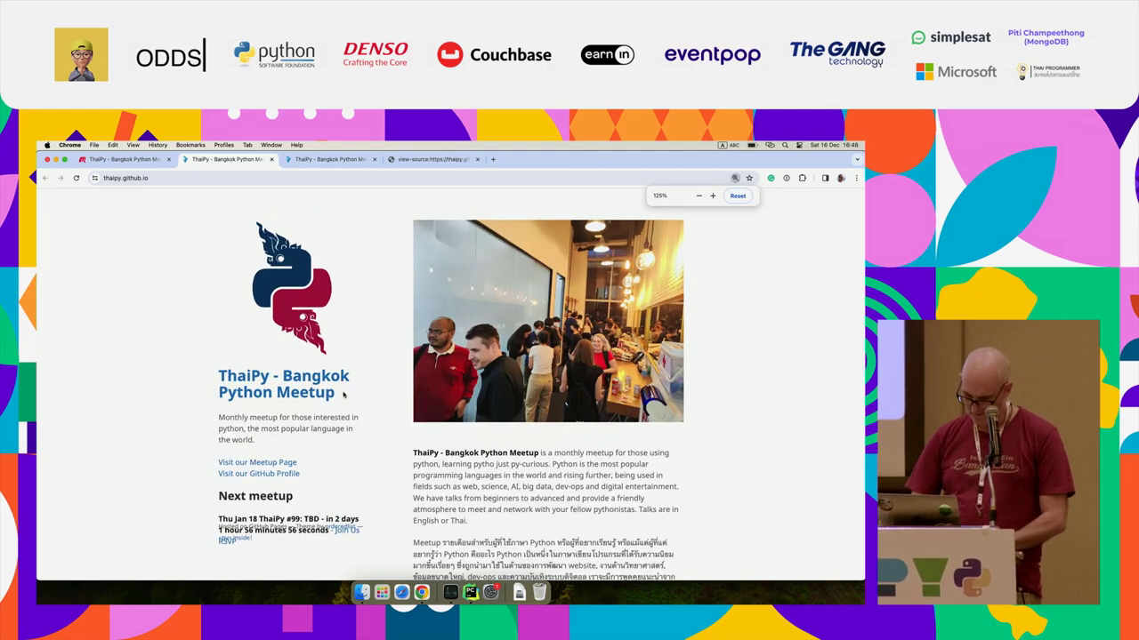
scroll(344, 397, down, 2)
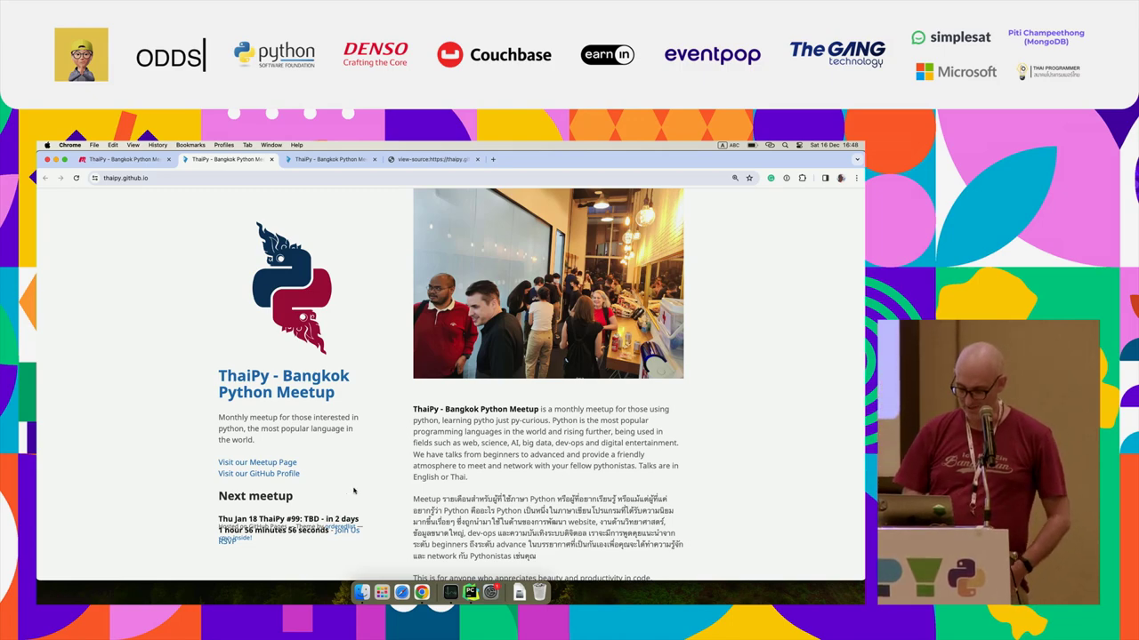
View the ThaiPy page source at 175% and search 'pysc' to highlight the PyScript includes
right_click(220, 348)
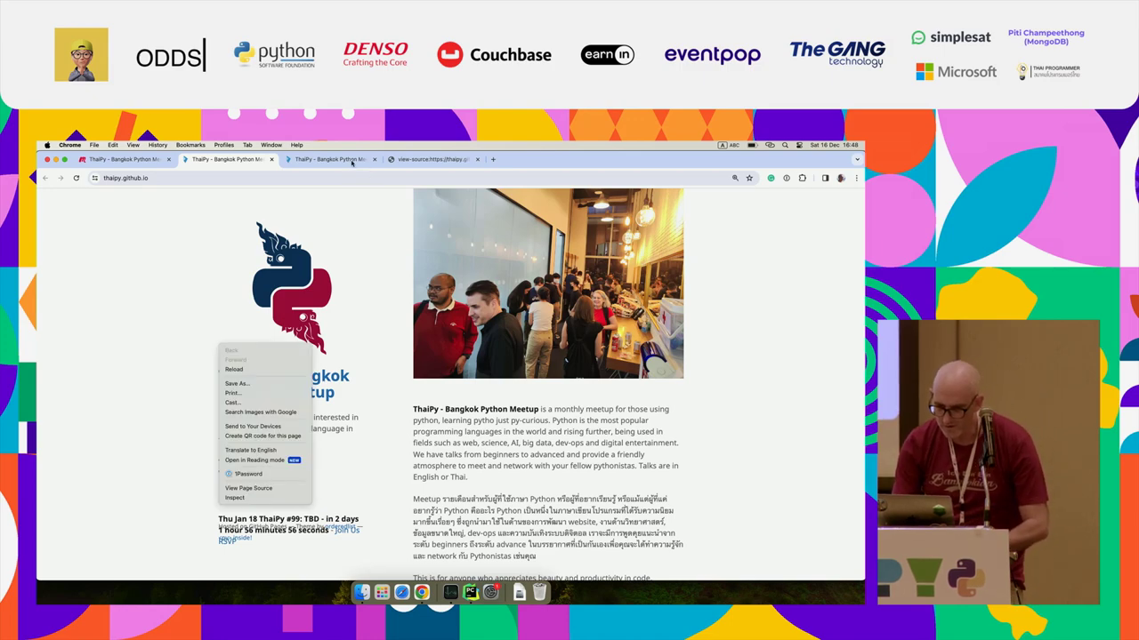
click(413, 160)
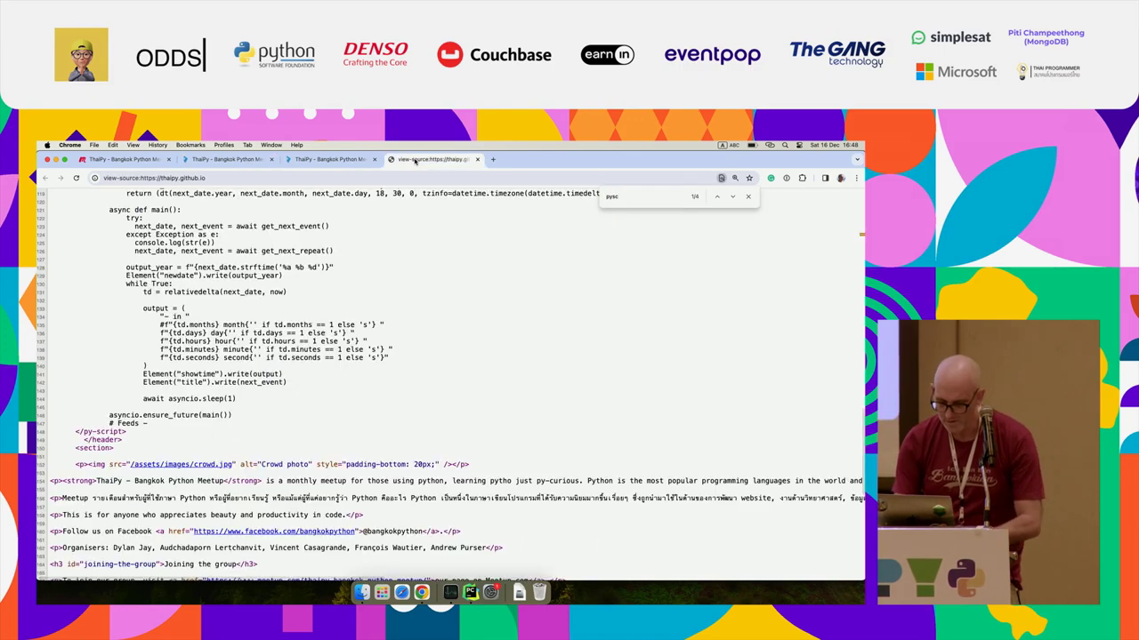
key(ctrl+plus)
key(ctrl+plus)
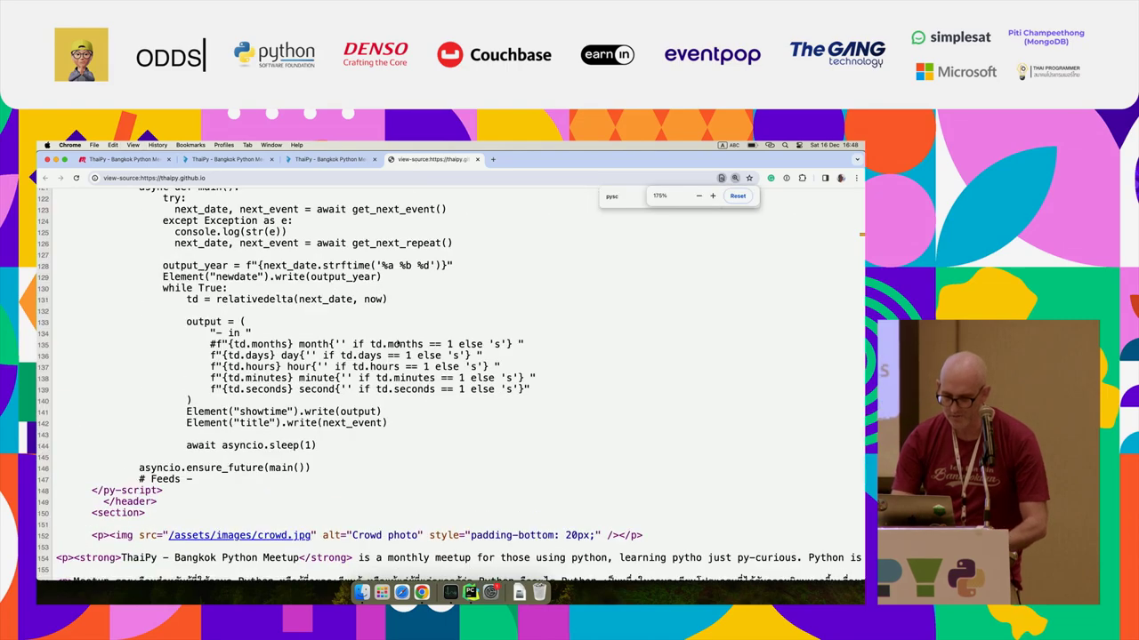
key(ctrl+plus)
key(Return)
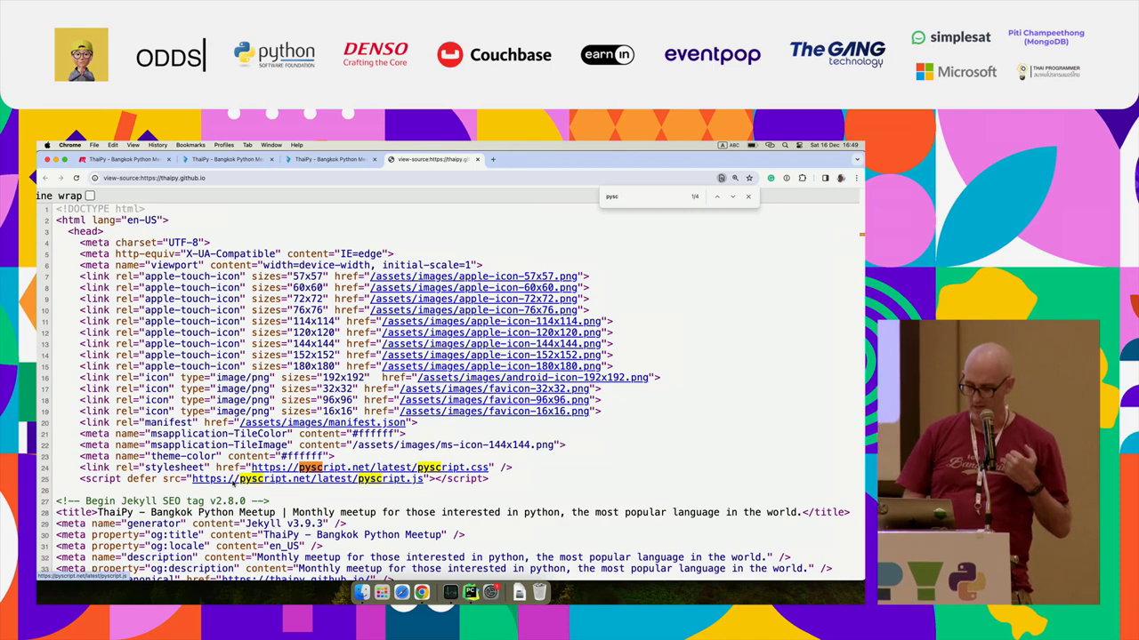
scroll(233, 483, down, 2)
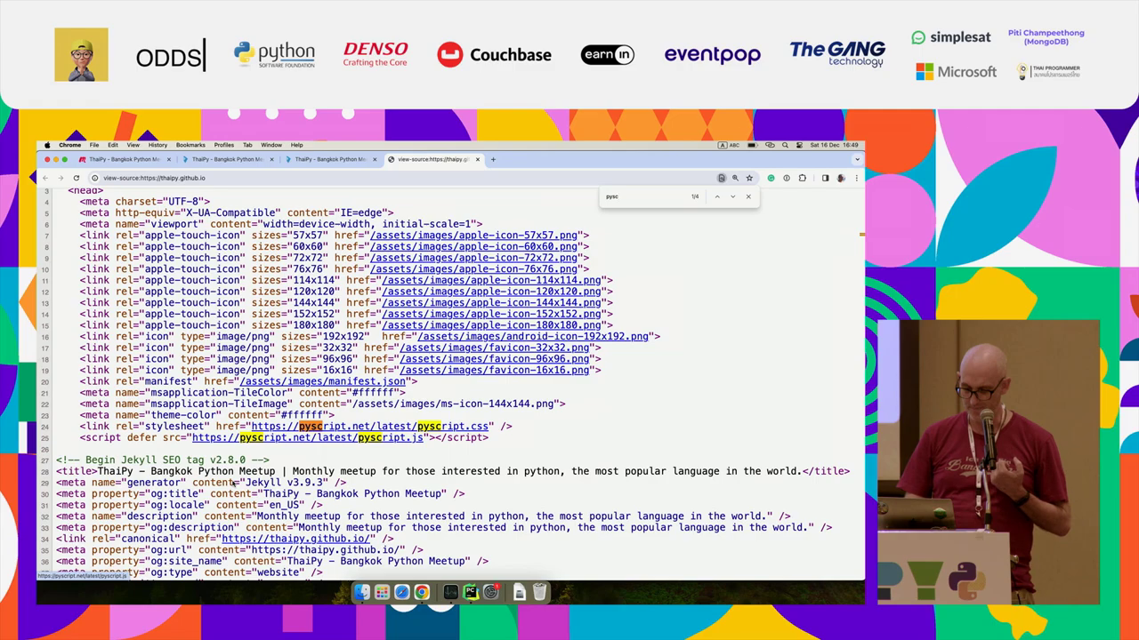
scroll(233, 483, down, 3)
scroll(233, 483, down, 3)
scroll(233, 483, down, 5)
scroll(233, 483, down, 3)
scroll(233, 483, down, 2)
scroll(233, 483, down, 2)
scroll(233, 483, down, 3)
scroll(233, 483, down, 3)
scroll(233, 483, down, 1)
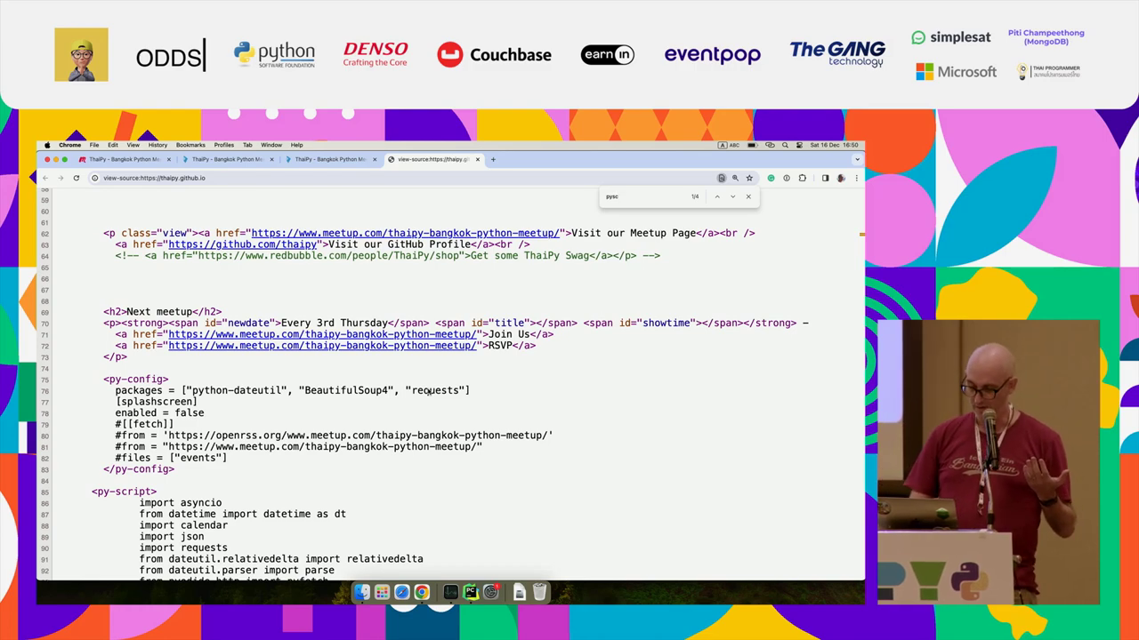
scroll(429, 392, down, 1)
scroll(429, 391, down, 1)
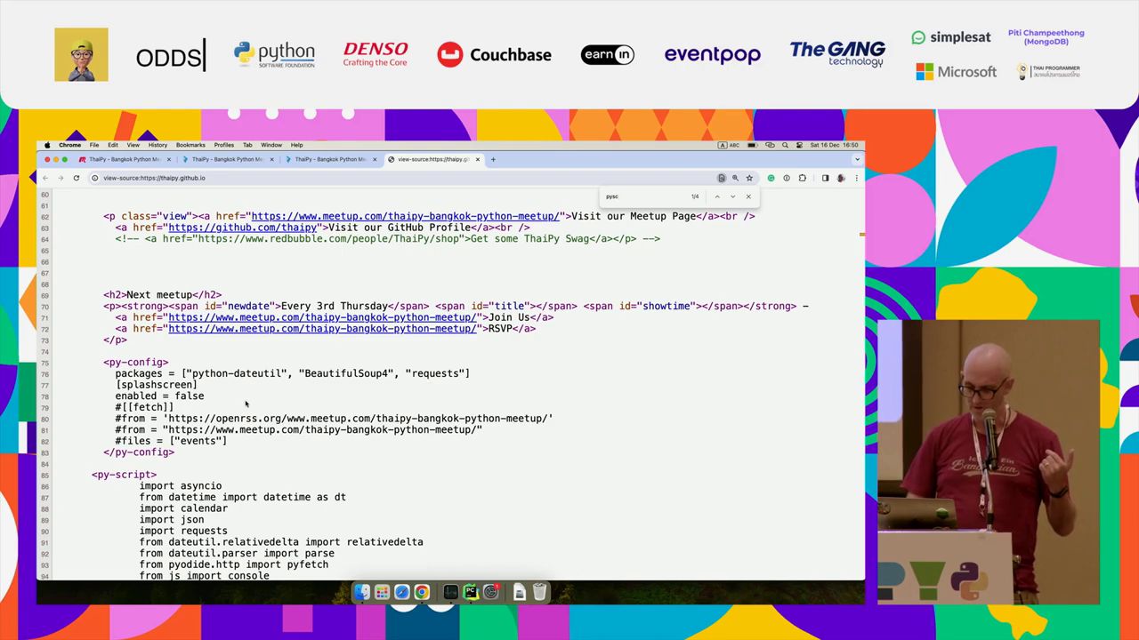
scroll(247, 404, down, 1)
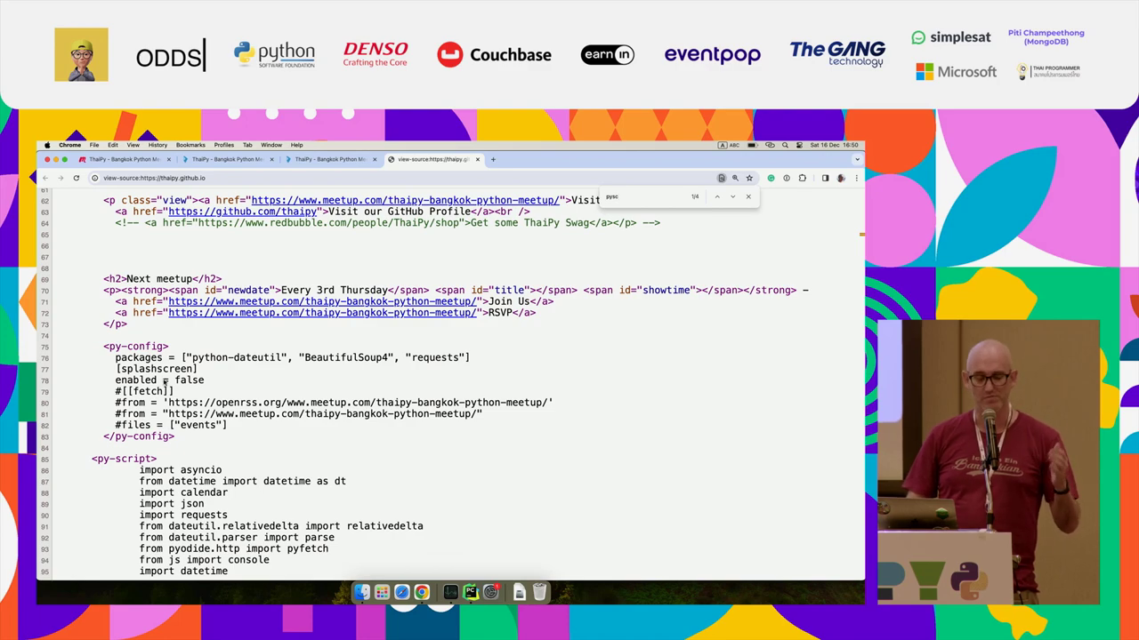
scroll(164, 381, down, 2)
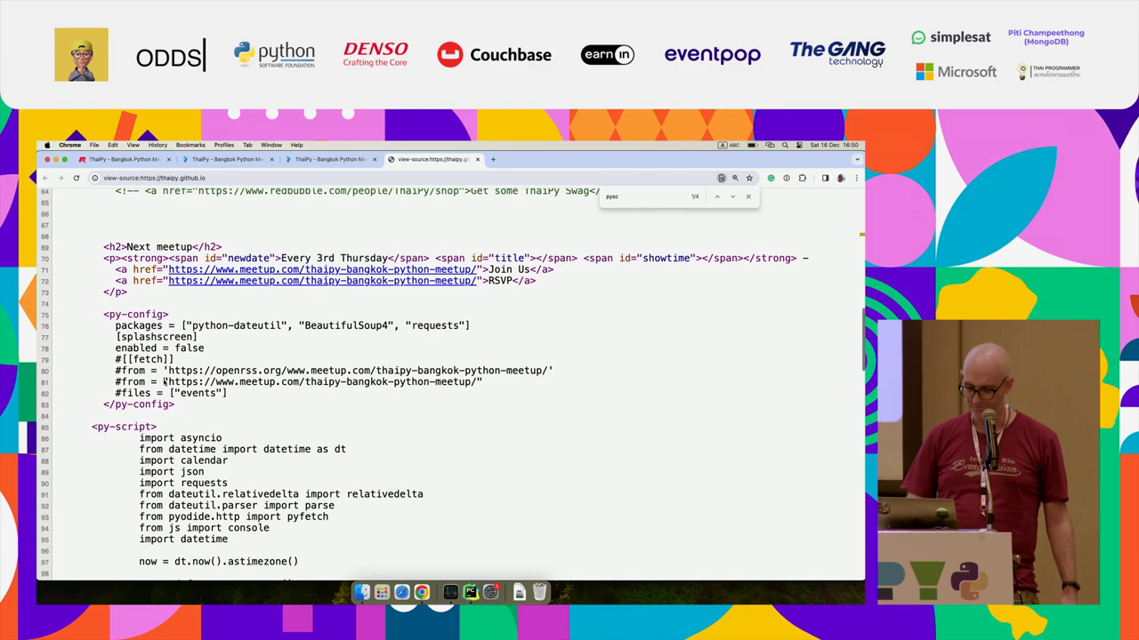
scroll(165, 381, down, 3)
scroll(169, 356, down, 3)
scroll(175, 332, down, 2)
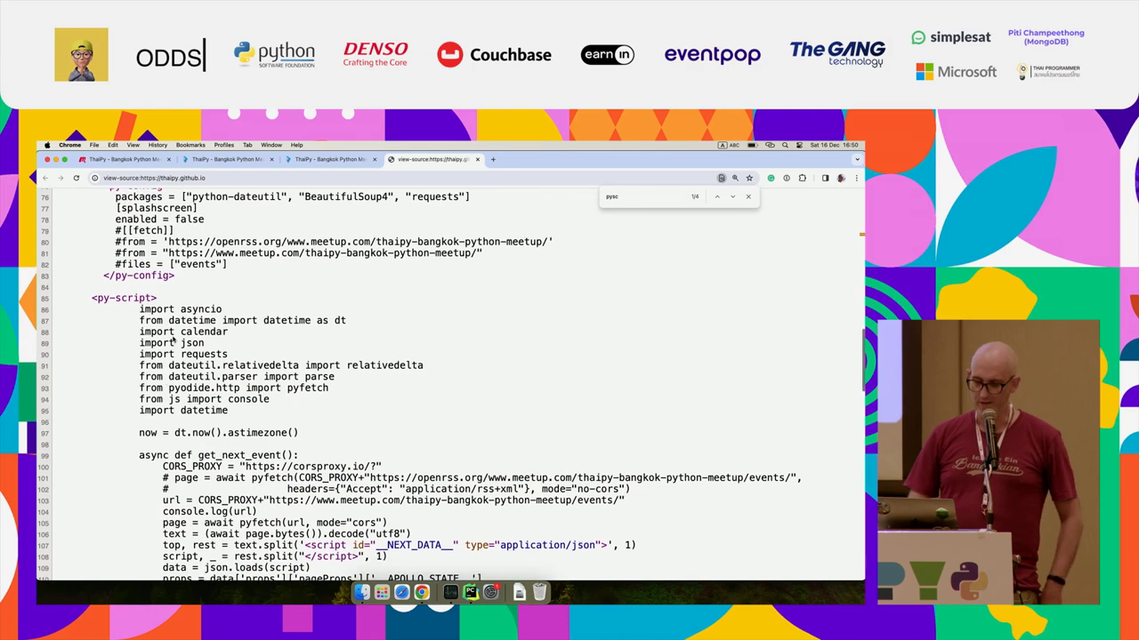
scroll(210, 398, down, 1)
scroll(210, 402, down, 3)
scroll(210, 402, down, 3)
scroll(210, 398, down, 2)
scroll(210, 395, down, 2)
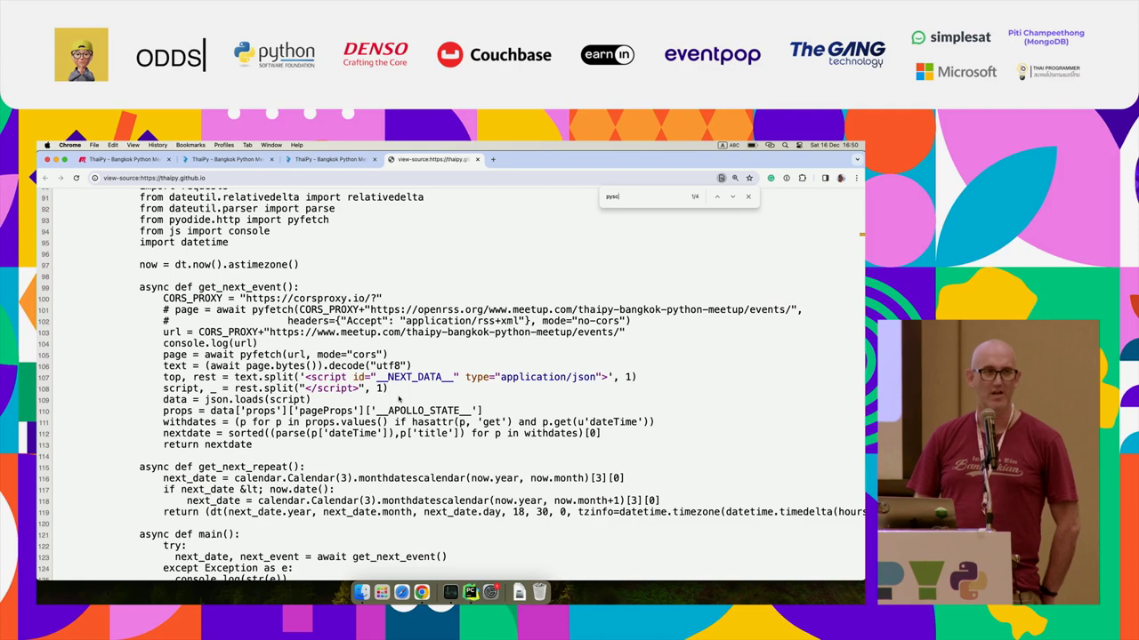
scroll(397, 398, down, 1)
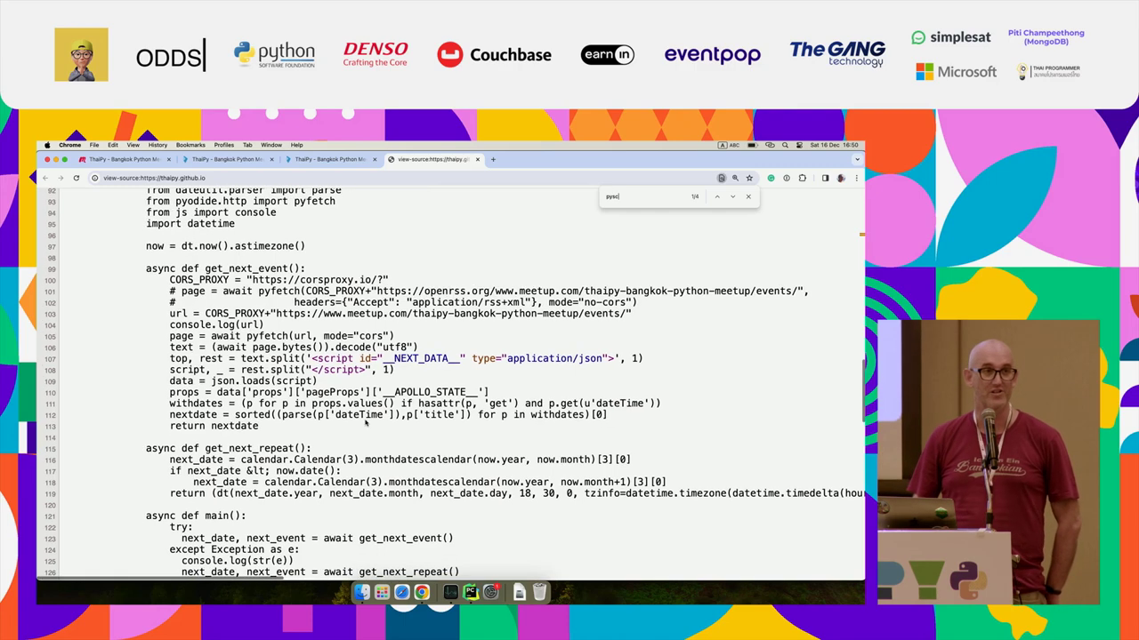
scroll(366, 423, down, 1)
scroll(365, 423, down, 1)
scroll(366, 423, down, 1)
scroll(365, 423, down, 3)
scroll(366, 423, down, 2)
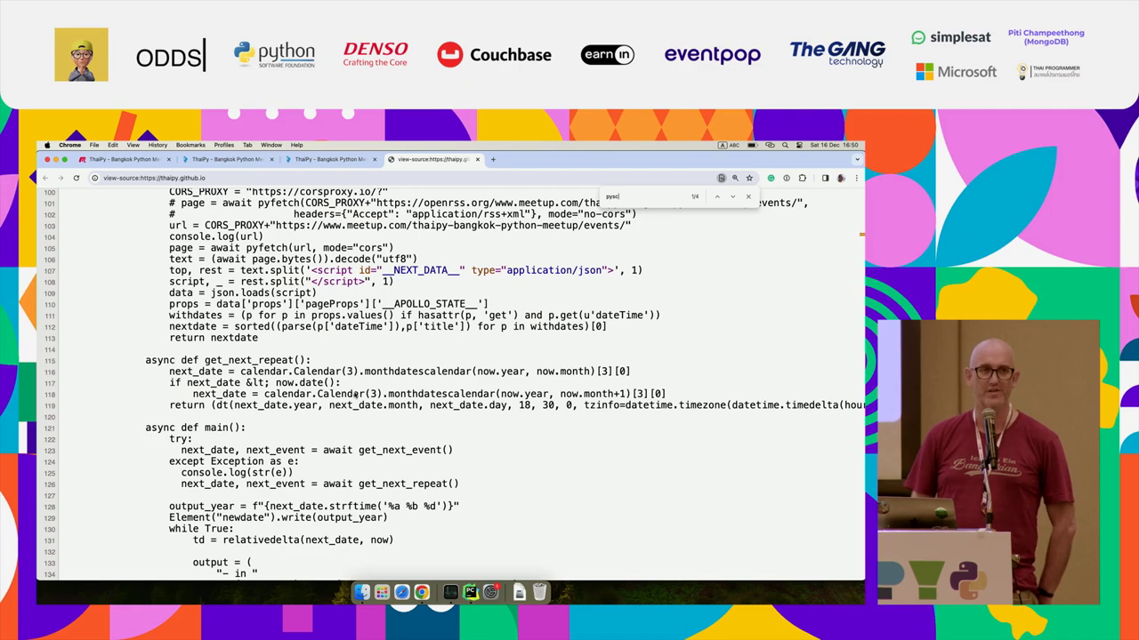
scroll(354, 398, down, 1)
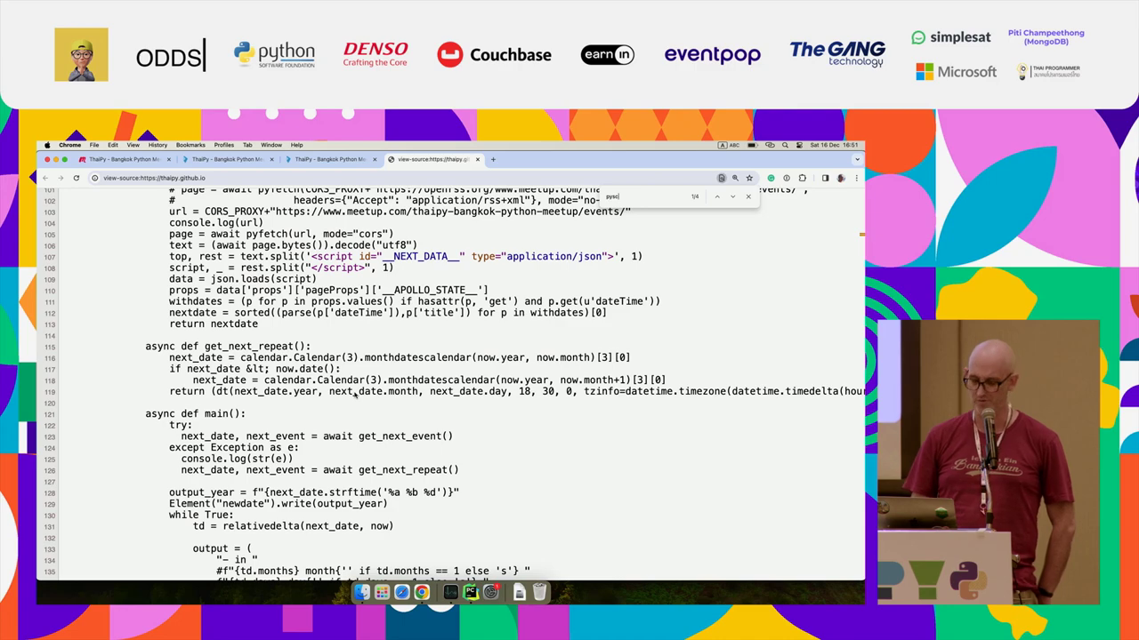
scroll(354, 395, down, 3)
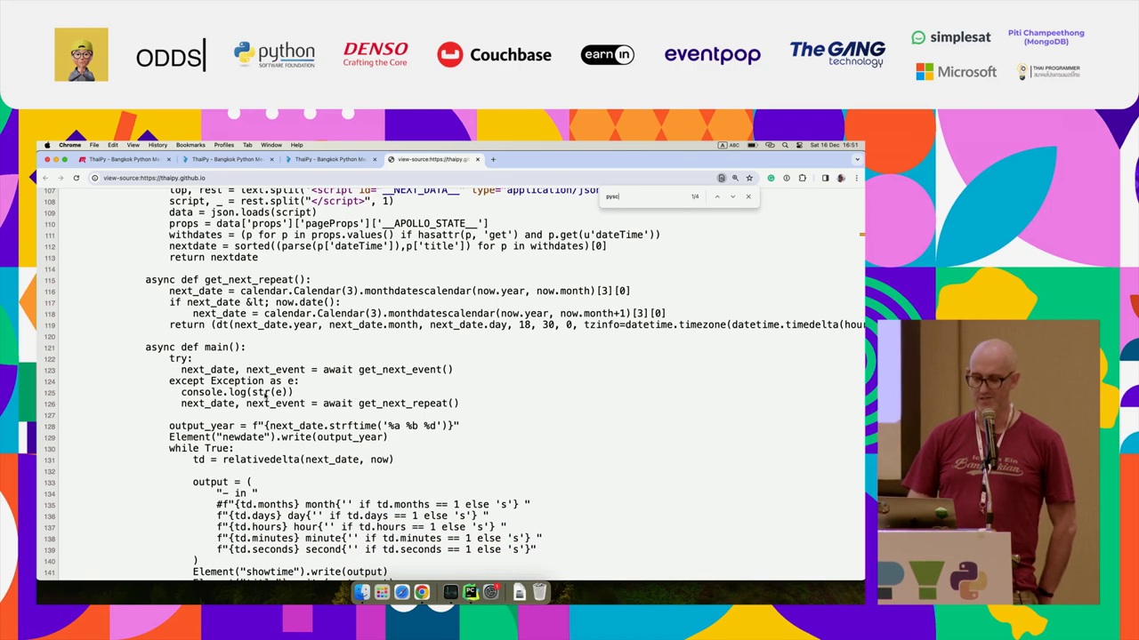
scroll(265, 395, down, 3)
scroll(265, 395, down, 2)
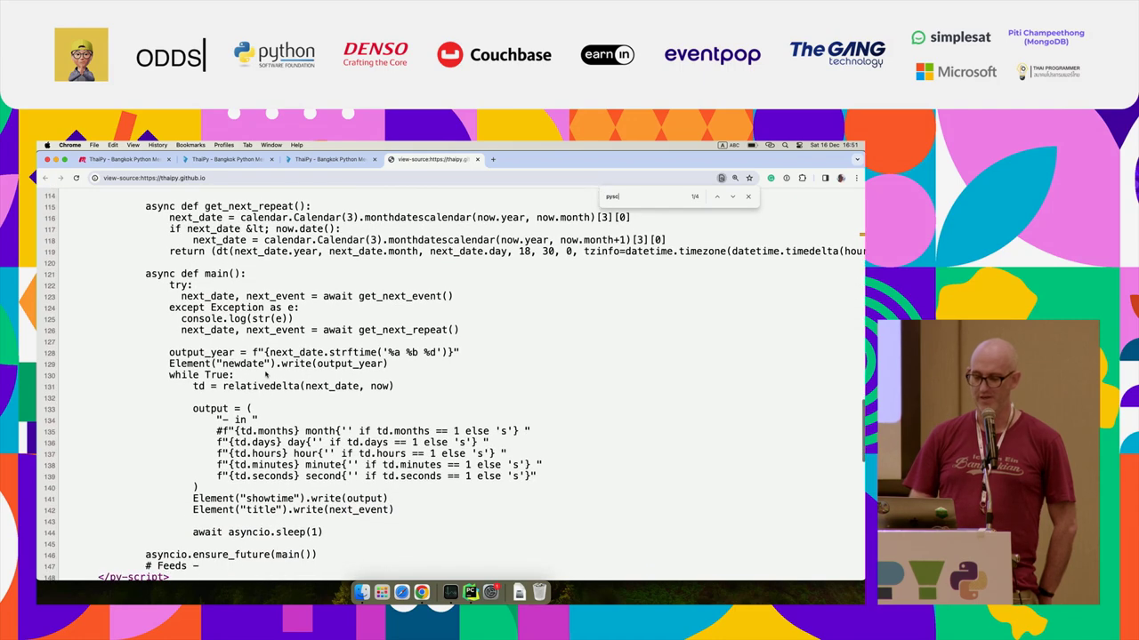
scroll(384, 417, down, 2)
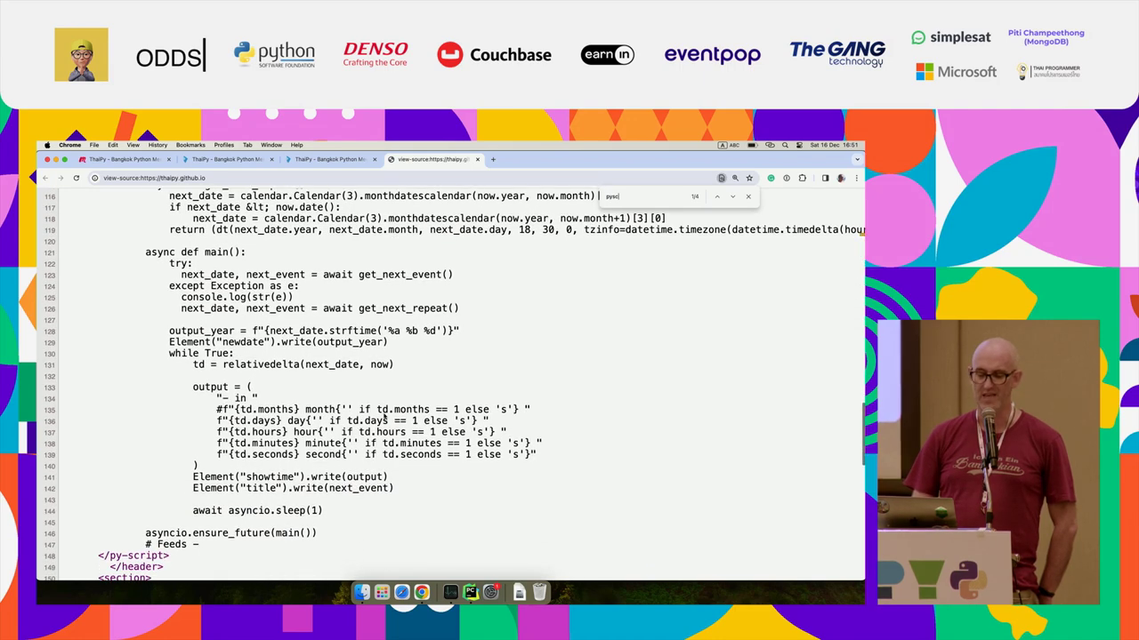
scroll(384, 416, down, 2)
scroll(384, 416, down, 1)
scroll(384, 416, down, 1)
scroll(384, 416, up, 1)
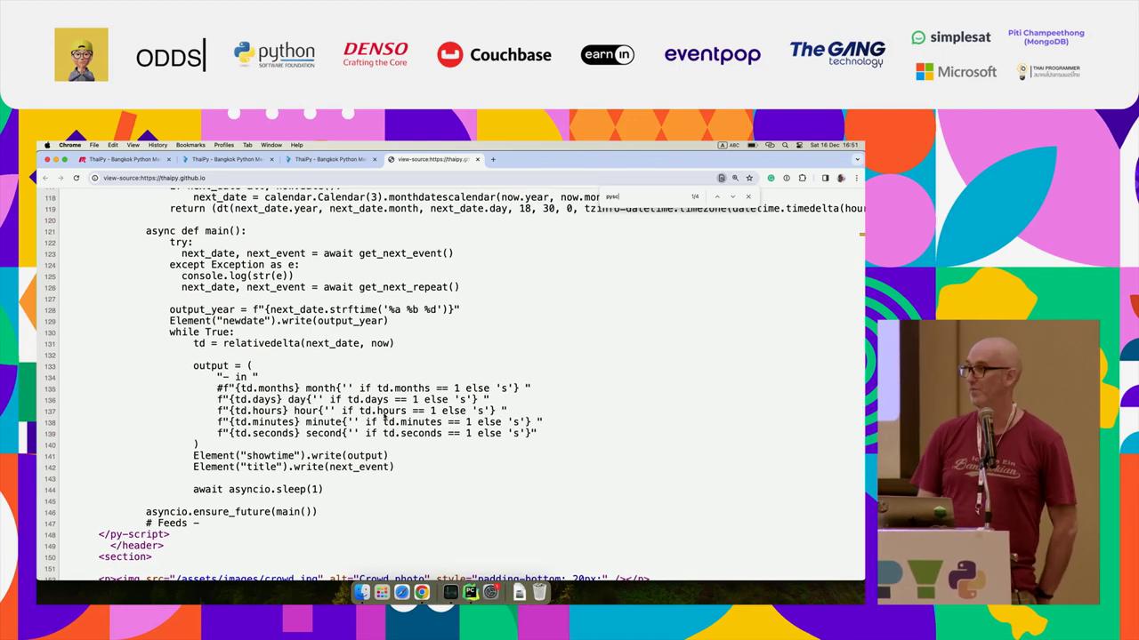
scroll(385, 417, down, 1)
scroll(384, 416, down, 1)
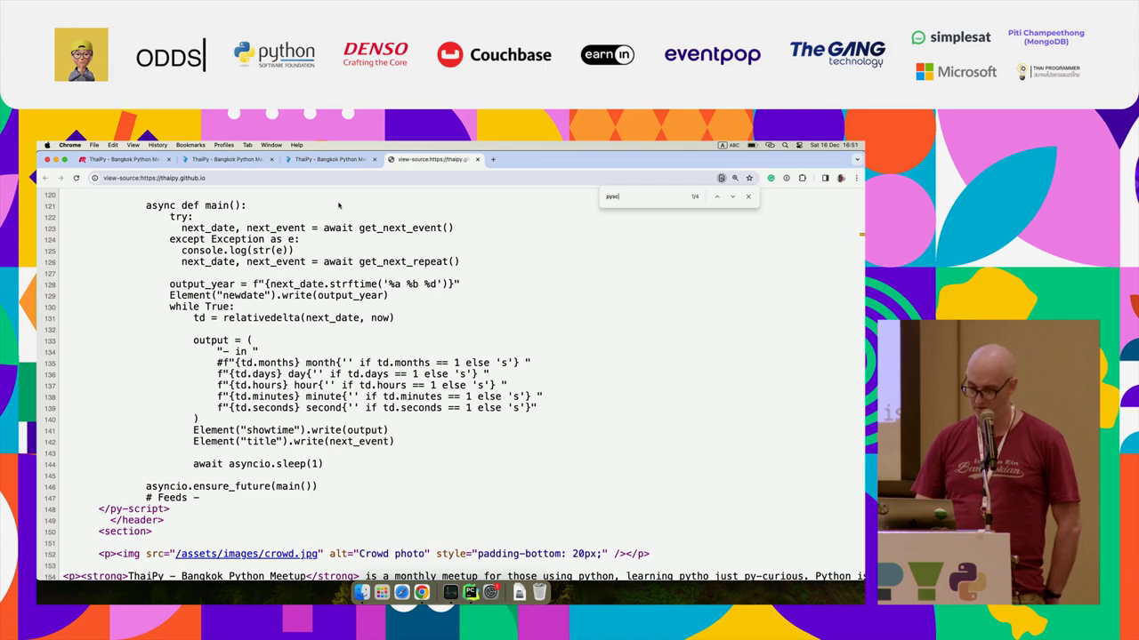
click(145, 163)
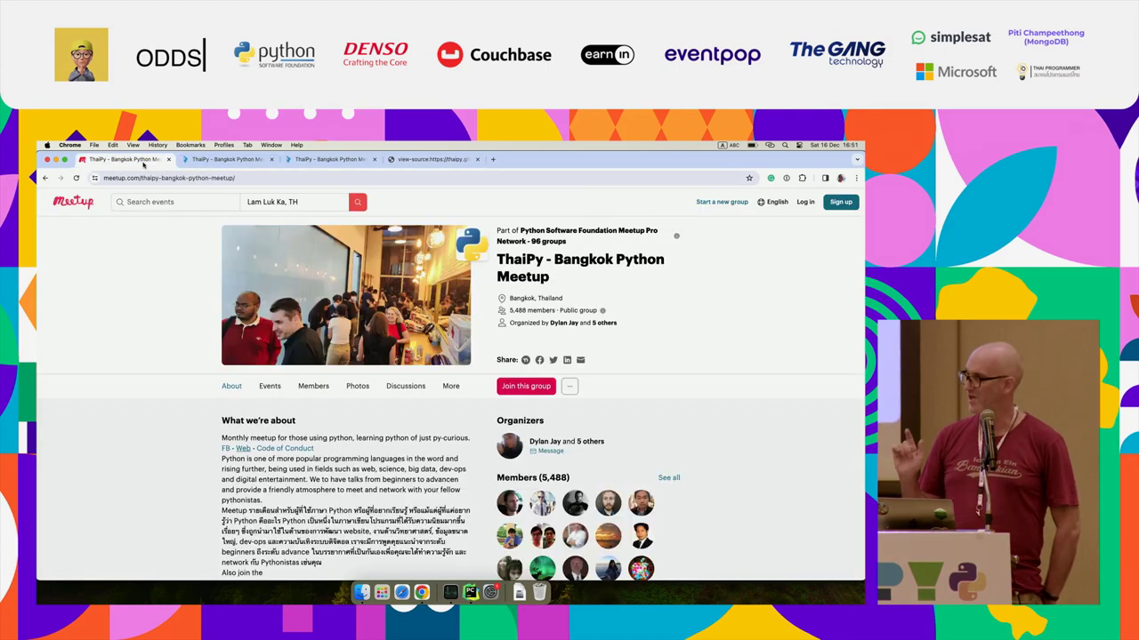